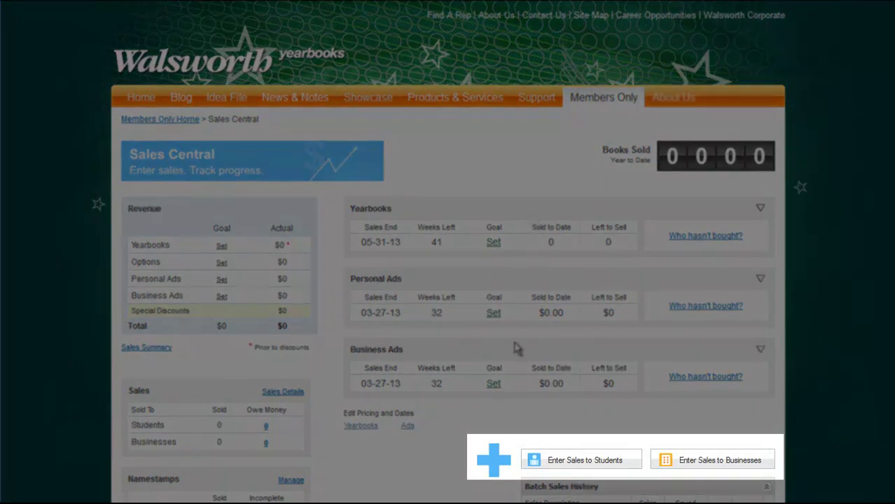
Set the yearbook goal to 300 books, with 200 sold last year and a $5,000 revenue target
scroll(214, 80, down, 2)
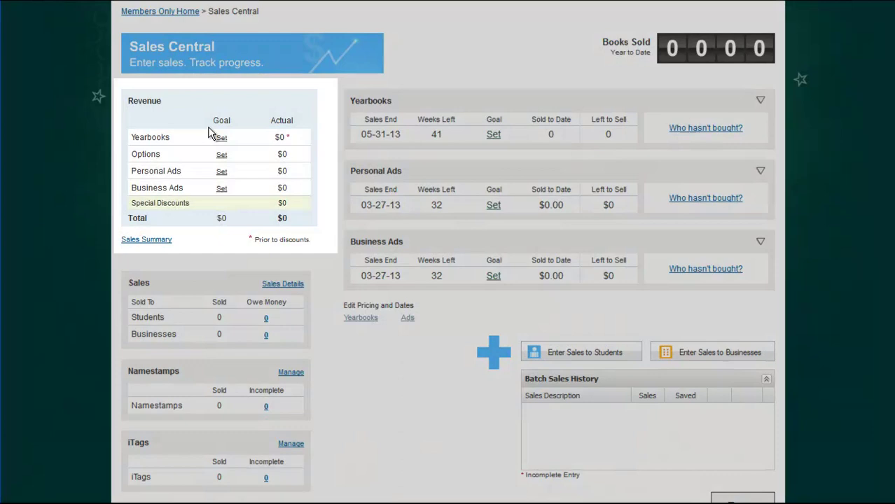
scroll(222, 154, down, 1)
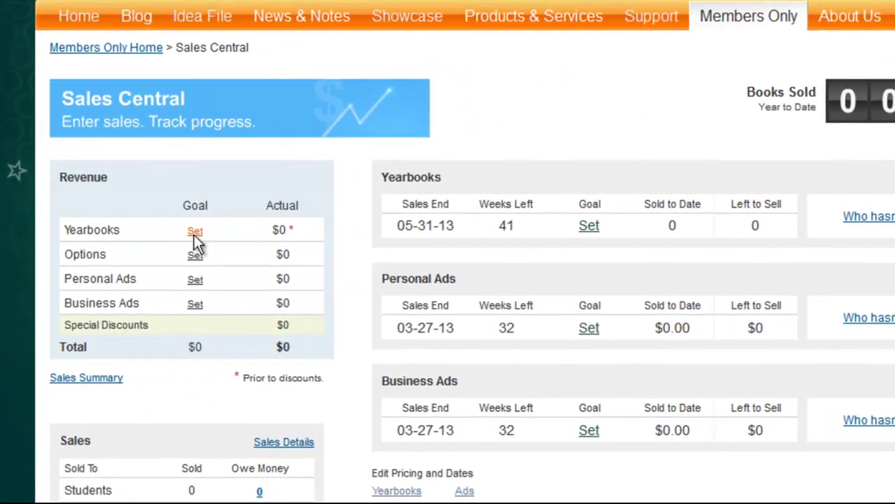
click(396, 232)
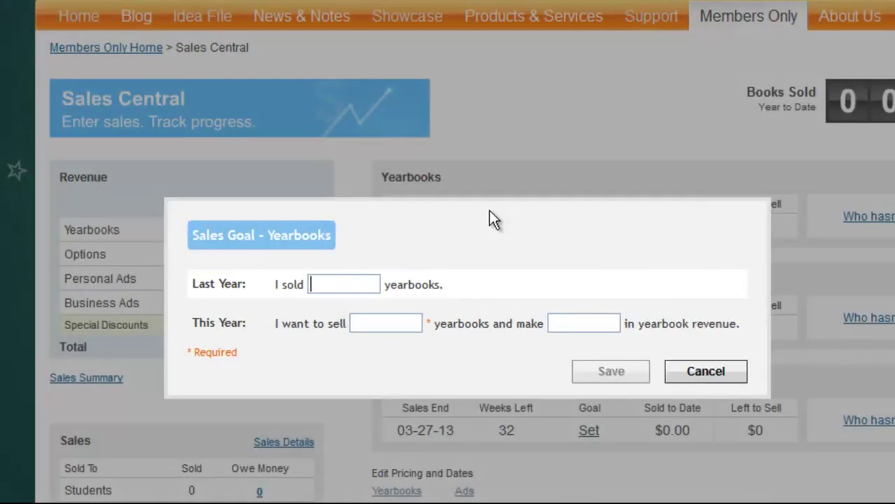
text(200)
key(Tab)
text(300)
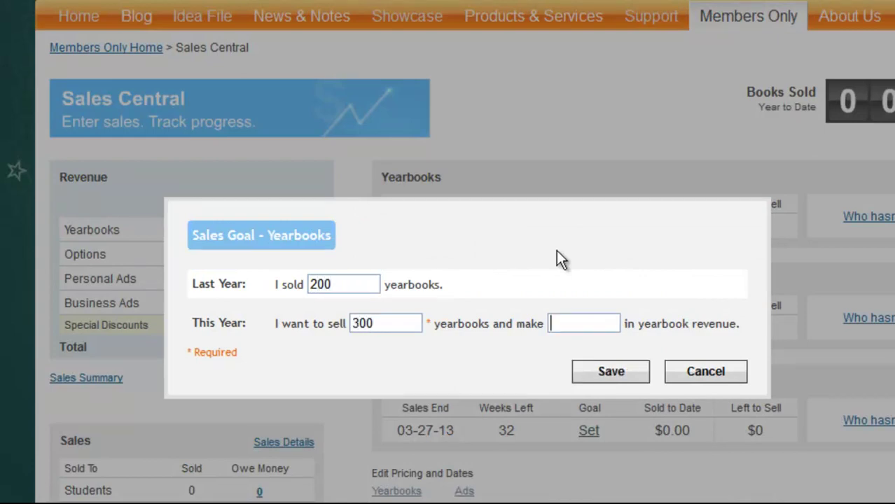
text(15000)
key(Return)
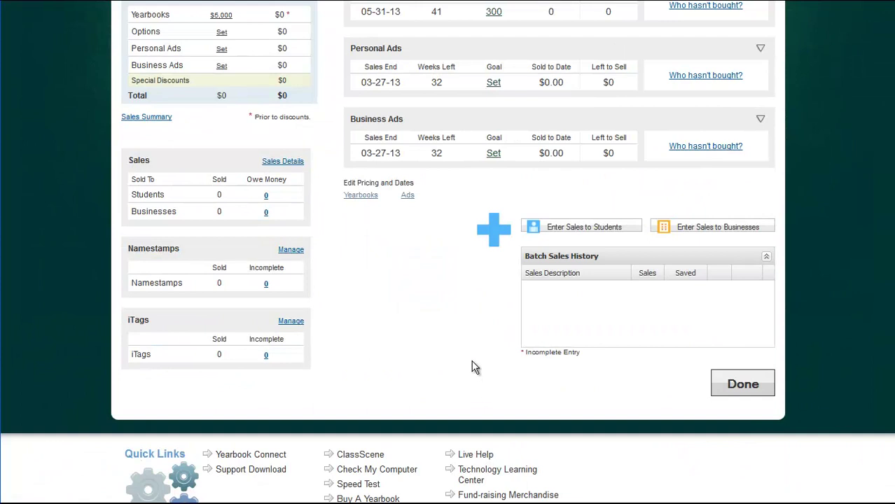
On the Enter Sales to Students page, select nine students from the roster for sales entry
click(561, 228)
click(183, 256)
click(183, 315)
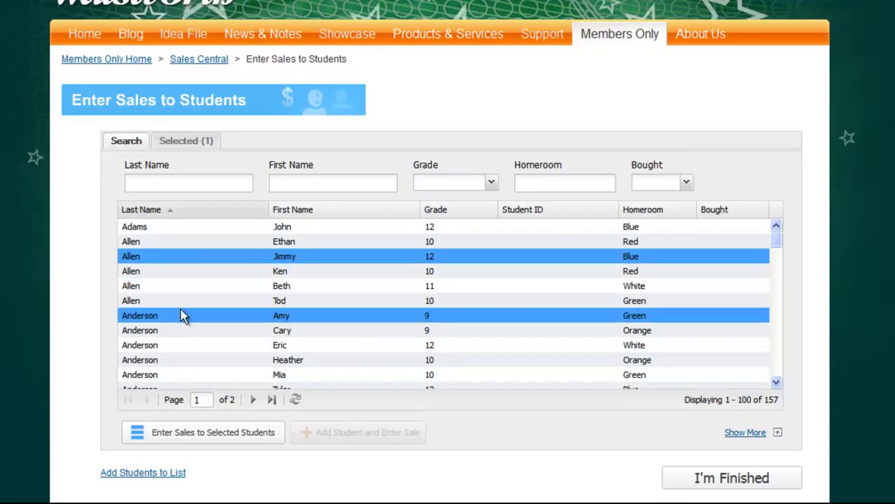
click(191, 360)
click(191, 374)
scroll(776, 259, down, 5)
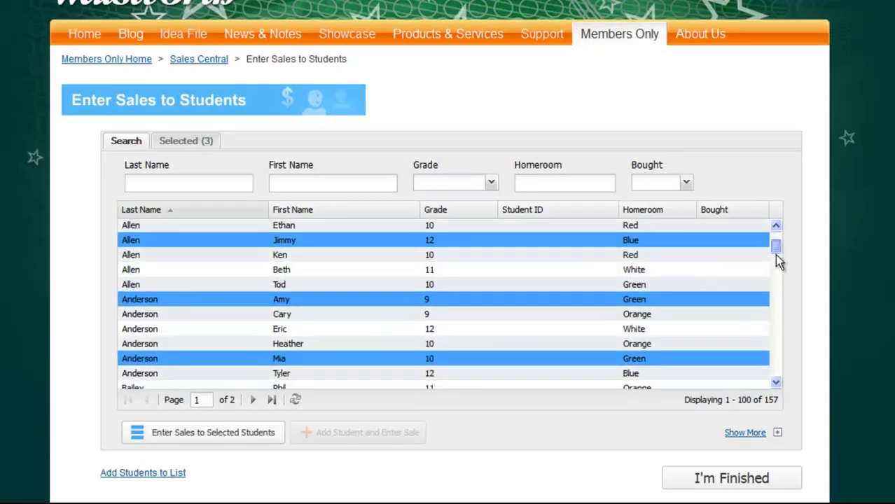
click(239, 237)
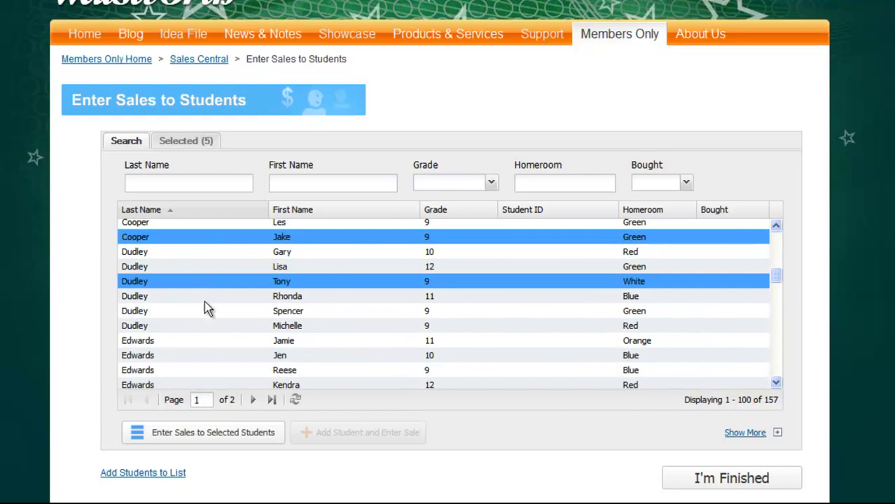
click(203, 325)
shift+click(203, 369)
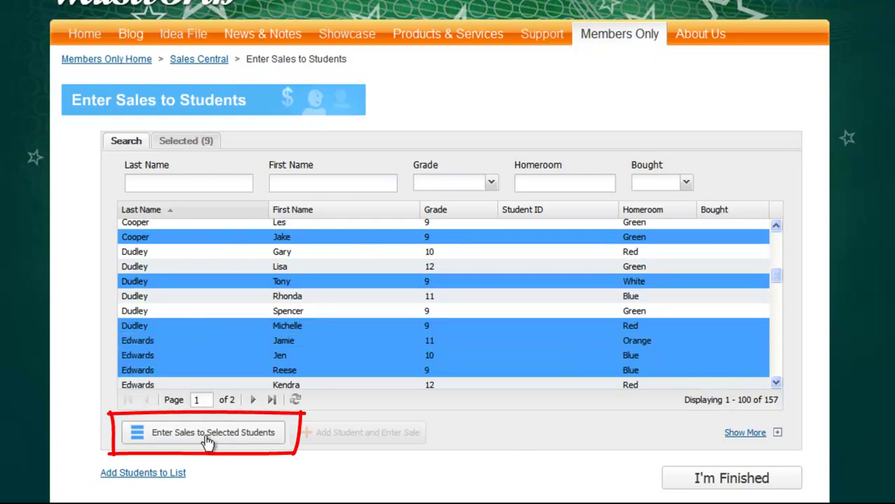
Name the sale 'Yearbook Day 8-12', include a $65.00 Yearbook for every student, and enable per-student detail editing
click(213, 437)
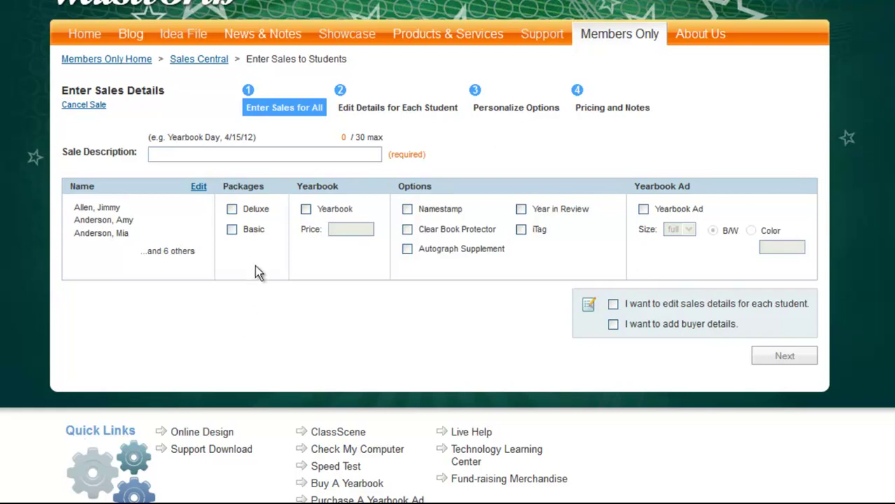
click(218, 155)
text(Yearbook Day 8-12)
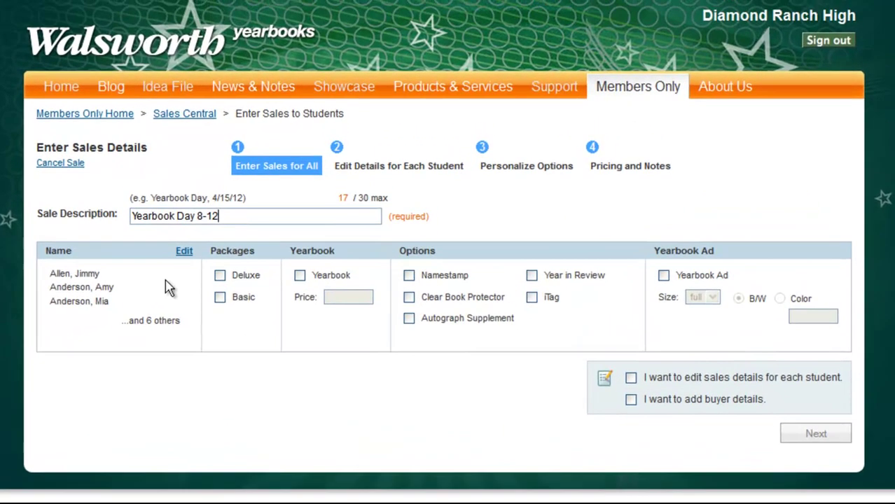
click(300, 276)
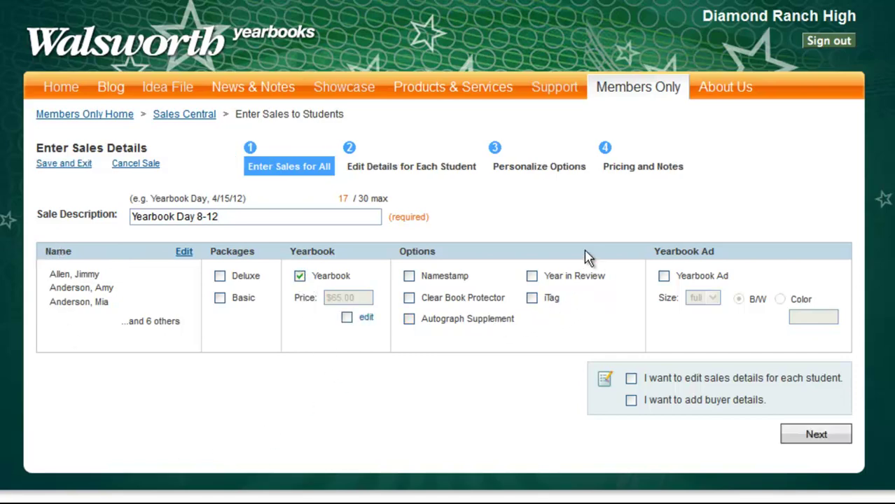
click(631, 379)
Give the first three students a Namestamp, a Clear Book Protector and an iTag respectively
click(815, 435)
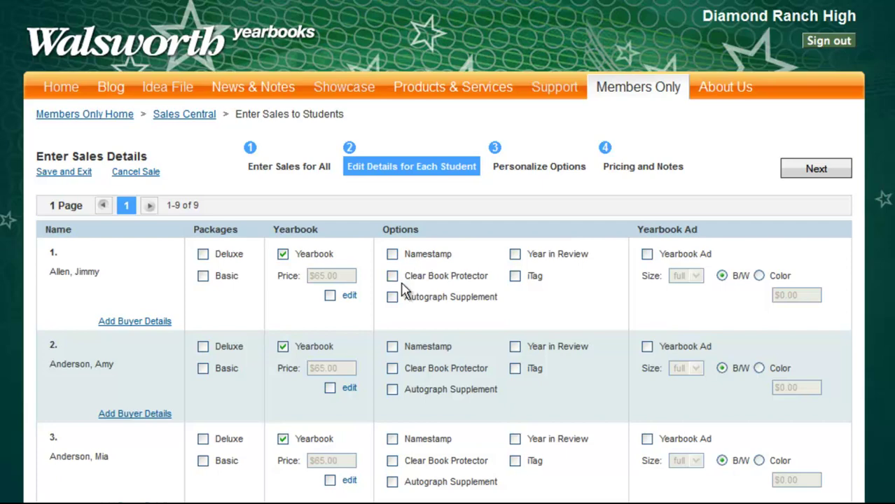
click(392, 254)
click(392, 368)
click(515, 462)
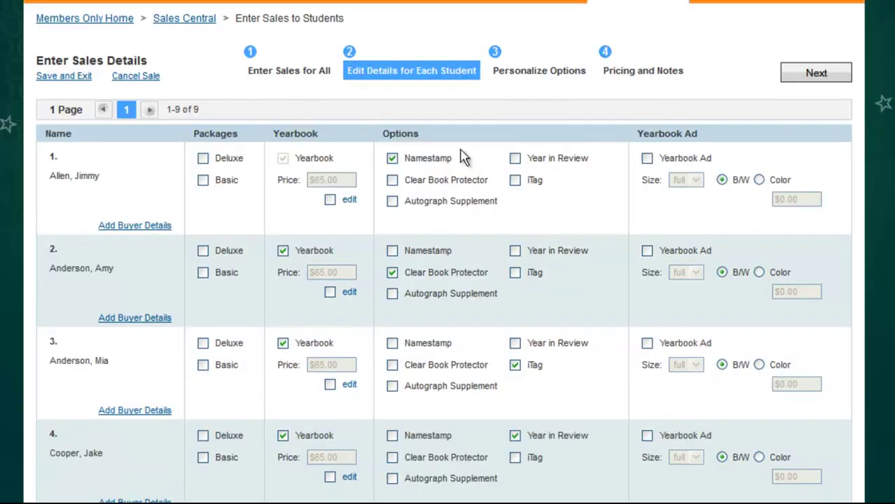
scroll(499, 252, down, 7)
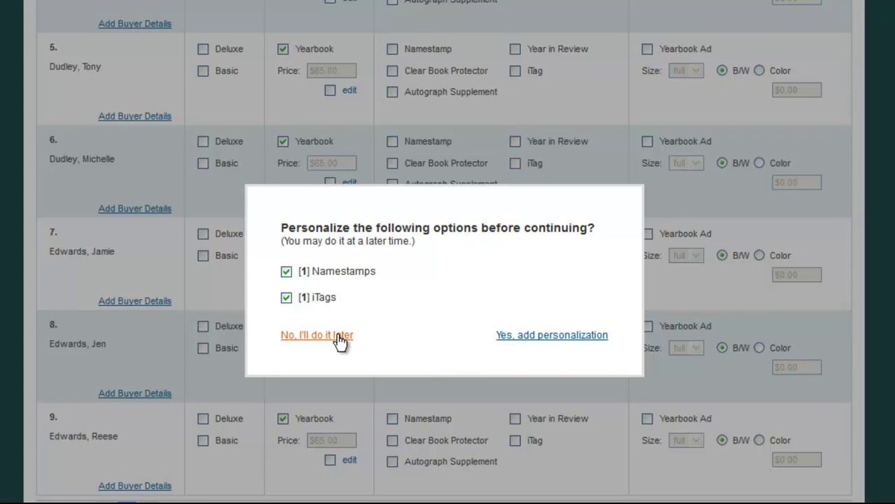
Personalize the Namestamp with music-note icon 32 and the student's shortened first name
click(552, 335)
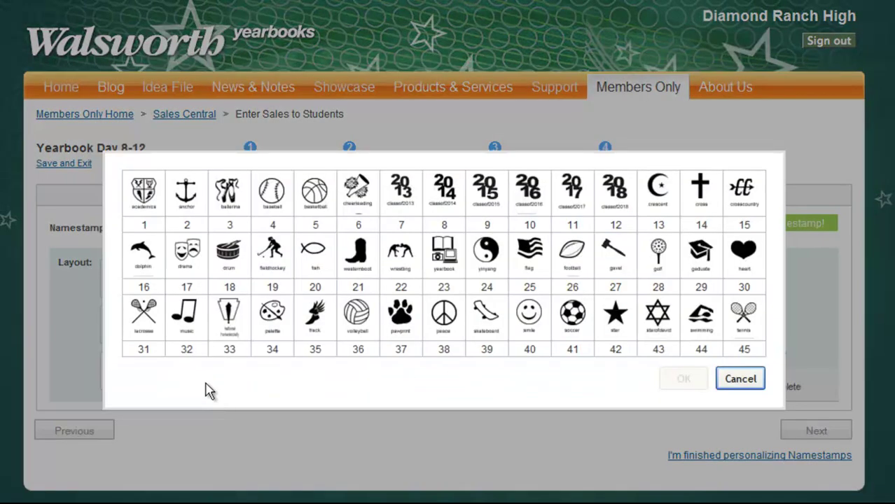
click(186, 315)
click(684, 379)
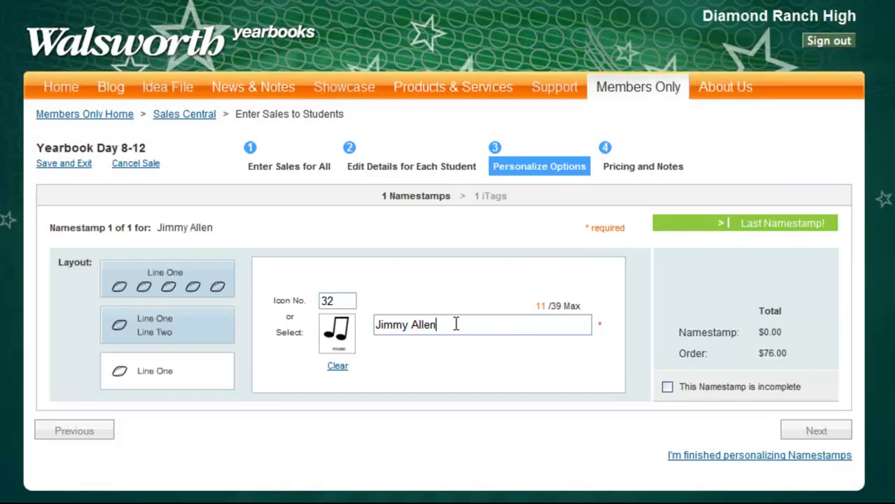
drag(455, 325, 301, 343)
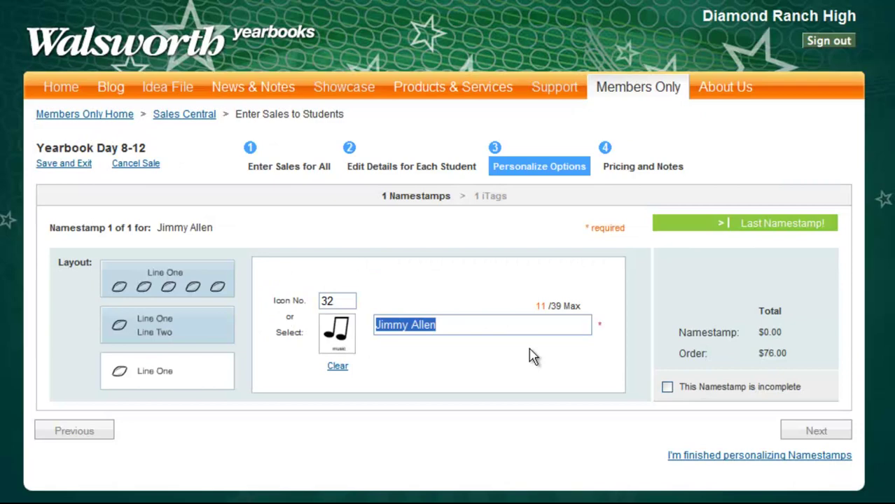
text(James)
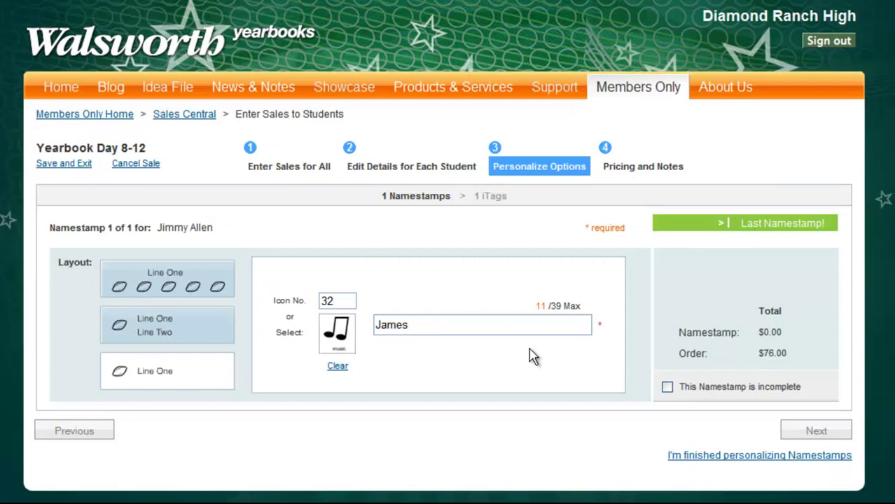
click(735, 457)
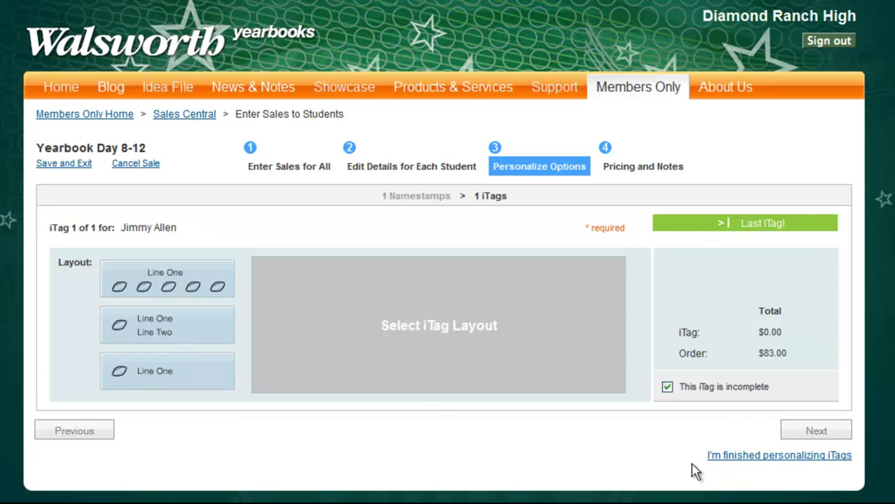
Finish the iTags to save the sales batch, then view the Sales Summary totals
click(742, 457)
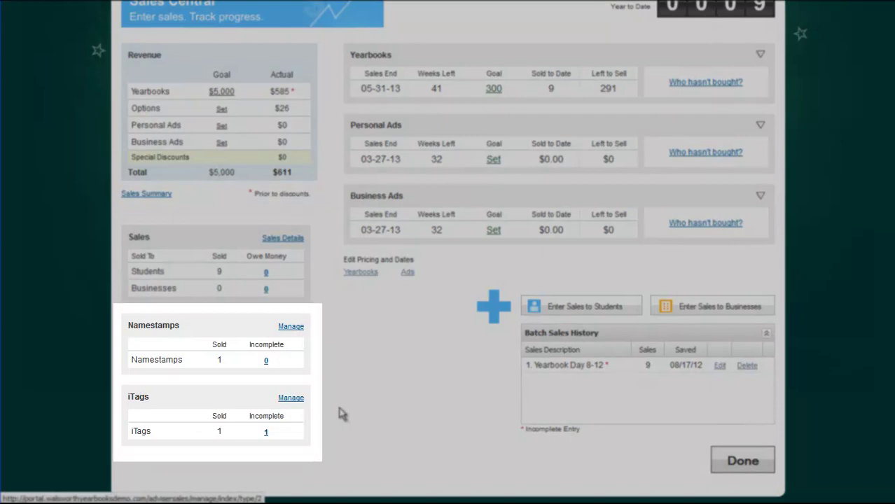
scroll(342, 413, up, 1)
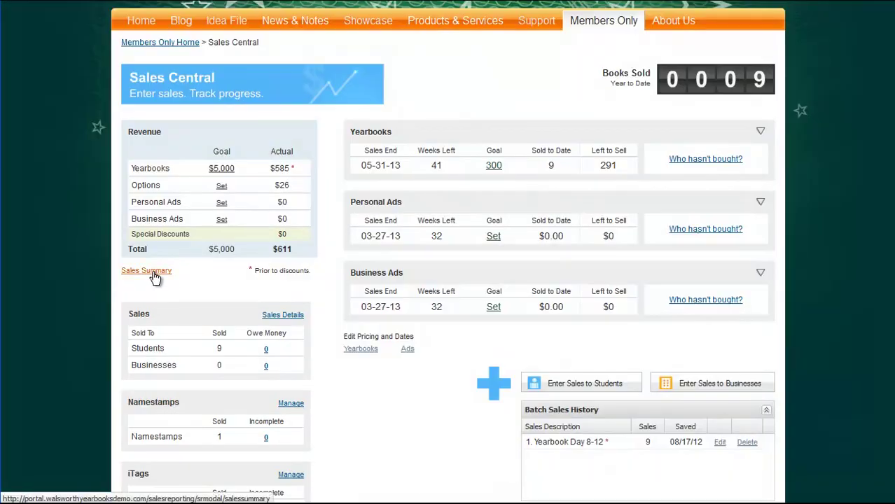
click(153, 274)
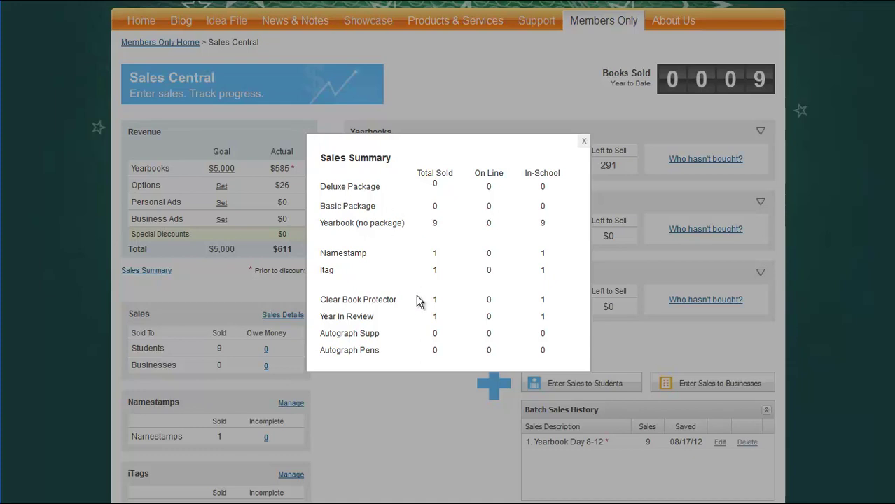
Open the Sales Details table of all nine sales and select the second student's sale
click(584, 141)
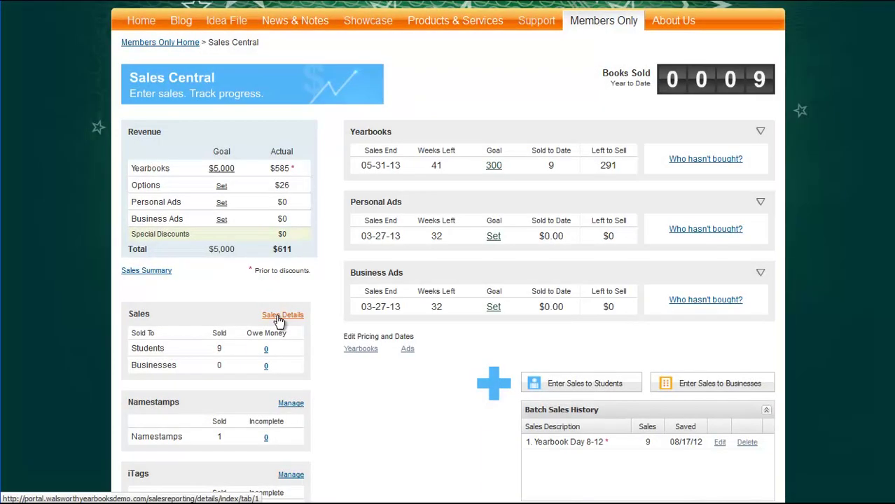
click(279, 317)
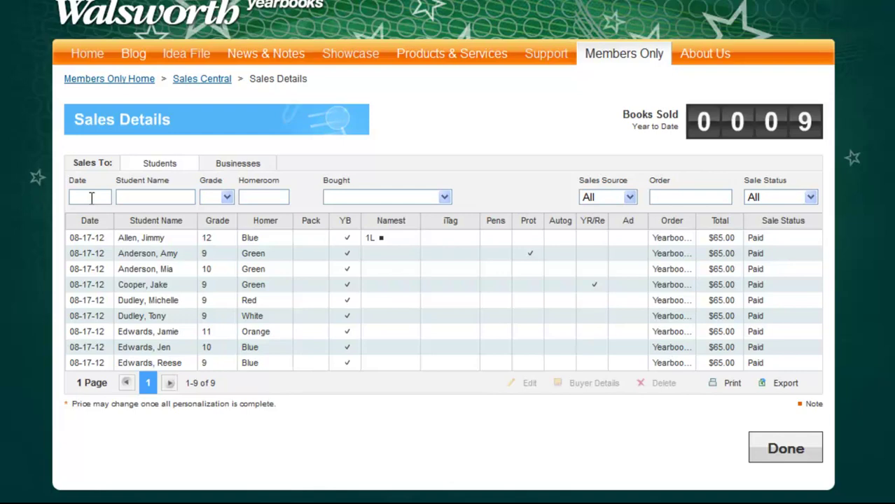
click(222, 196)
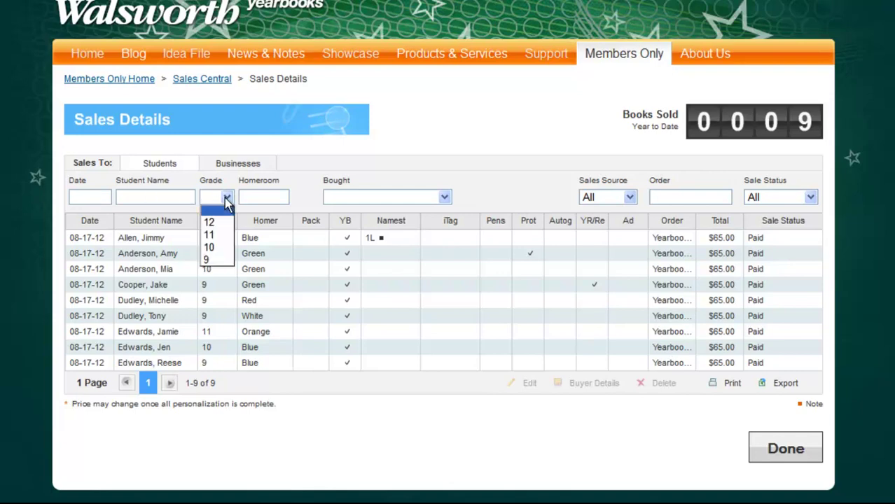
click(224, 197)
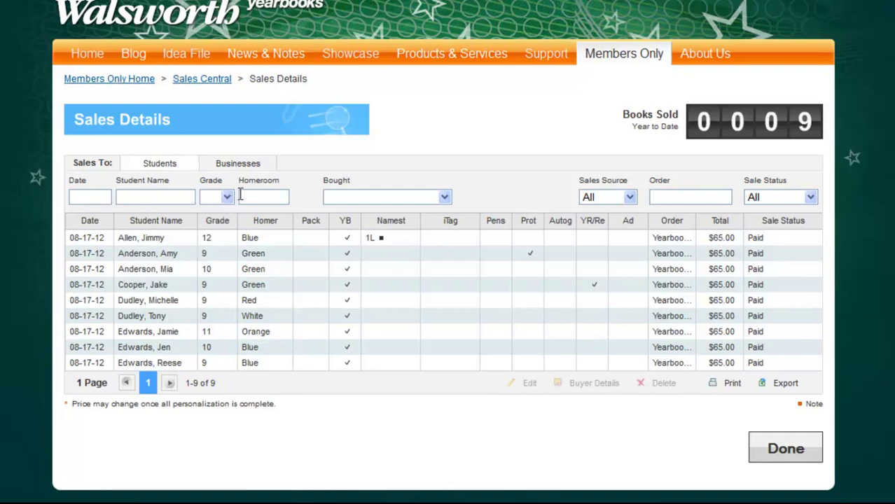
click(167, 258)
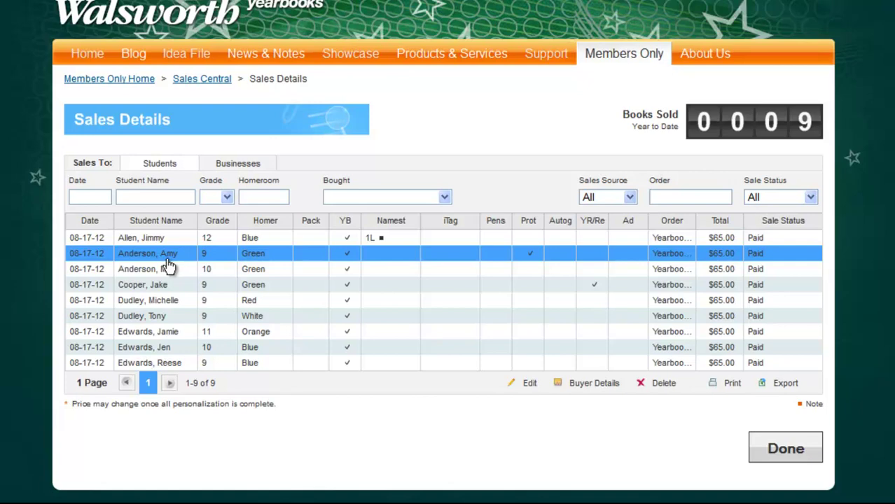
Add Year in Review to the second student's sale, raising its total to $73.00
click(528, 388)
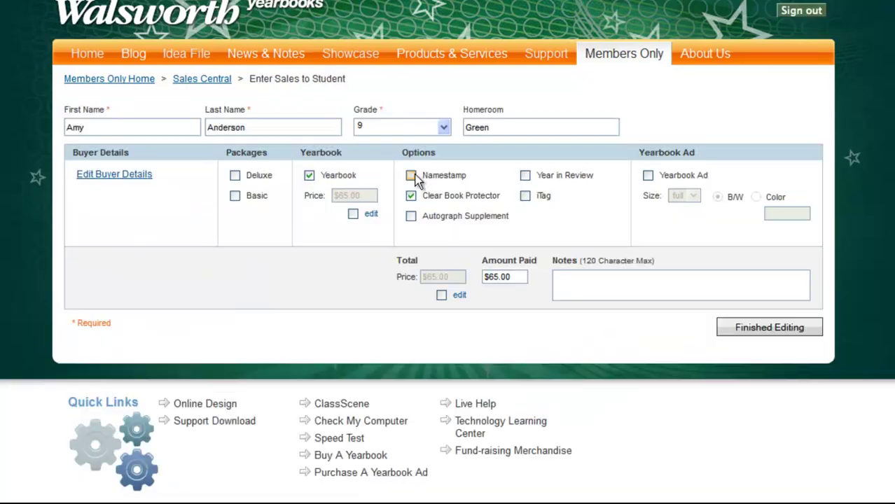
click(524, 175)
click(742, 333)
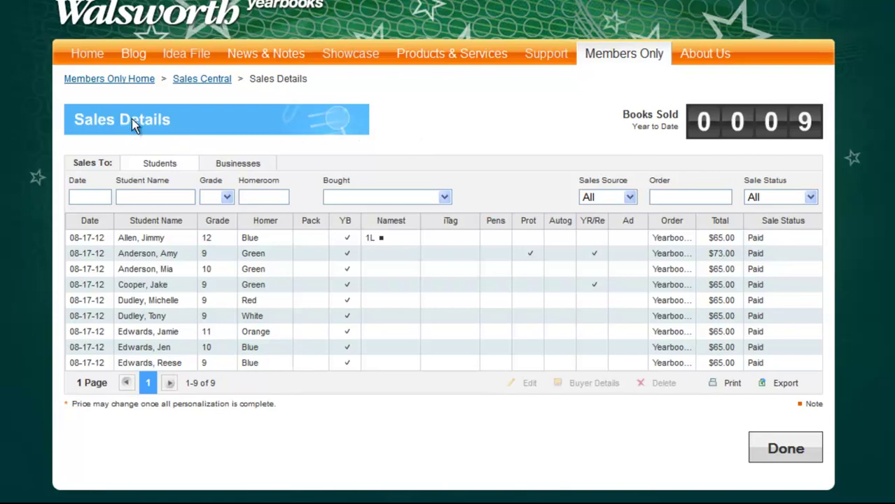
Print the nine student sales as a distribution list
click(728, 385)
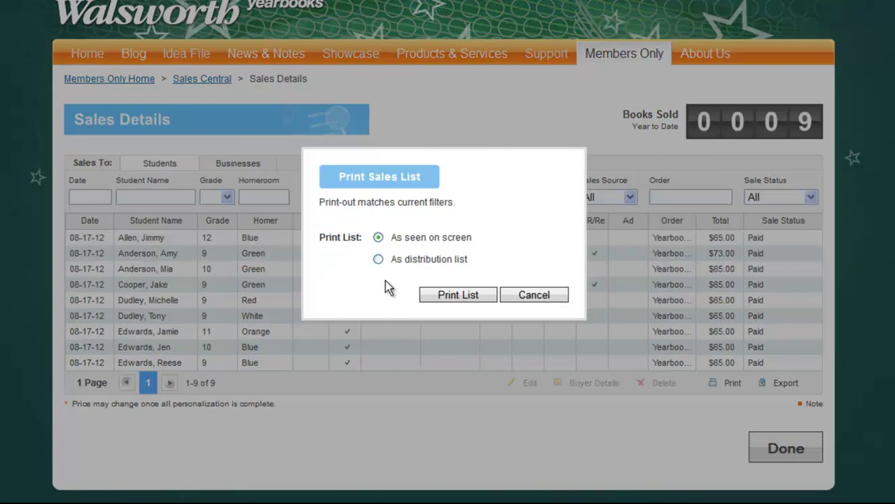
click(456, 296)
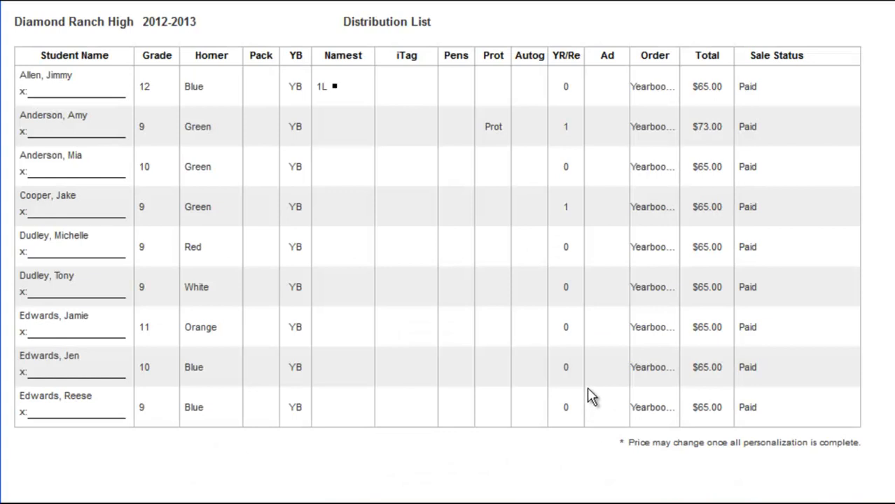